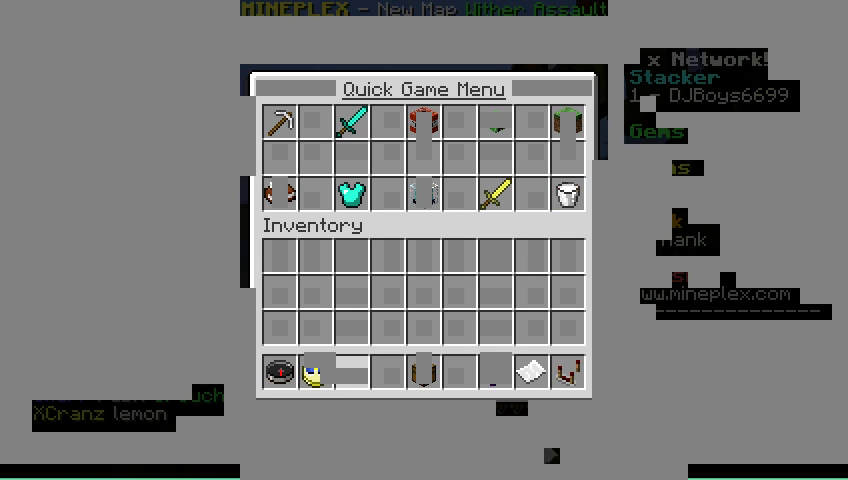
Dismiss the Quick Game Menu and view the Lobby Selector while the 16-player lobby counts down.
{"action": "key", "text": "Escape"}
{"action": "right_click", "coordinate": [424, 240]}
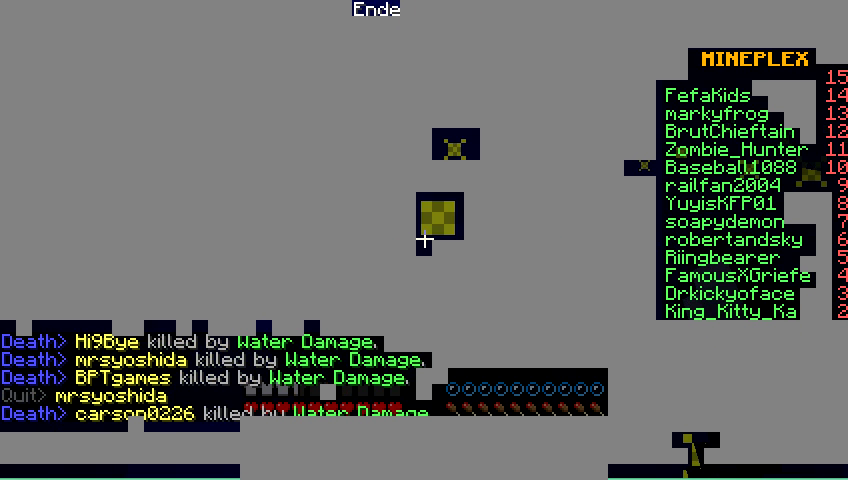
Peek into the game options from the pause menu, then back out to the game.
{"action": "key", "text": "Escape"}
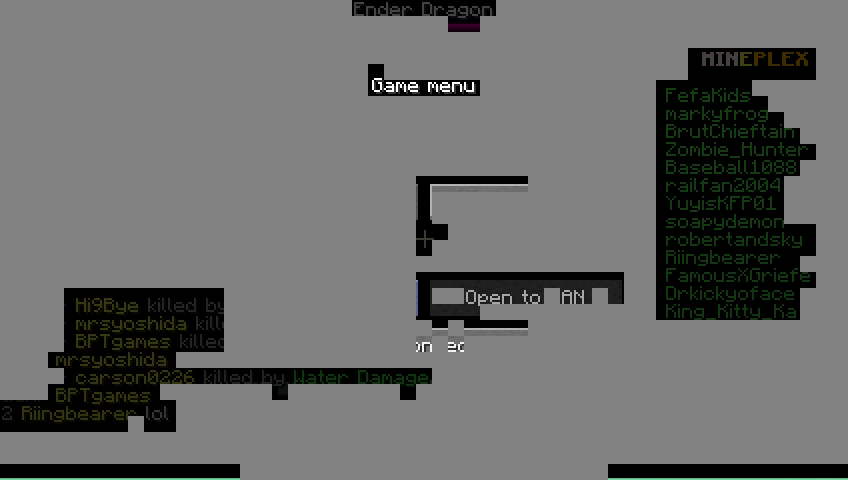
{"action": "left_click", "coordinate": [424, 238]}
{"action": "key", "text": "Escape"}
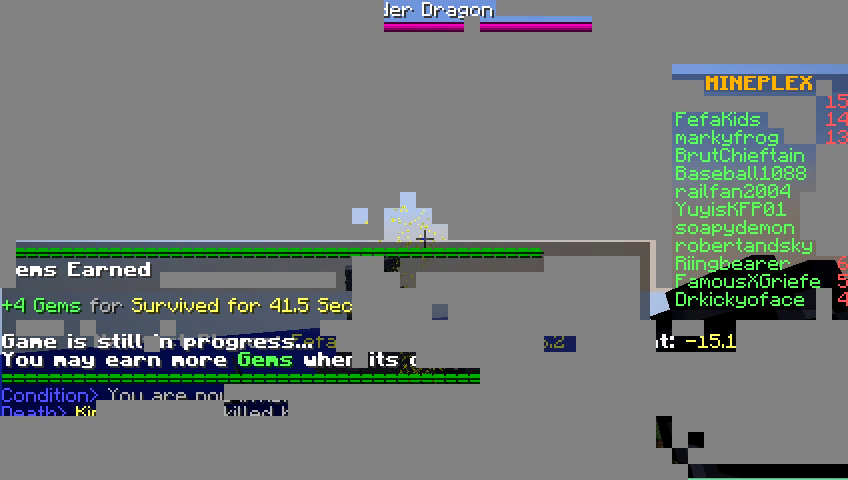
Look through the video settings, then back out to spectating the Ender Dragon round.
{"action": "key", "text": "Escape"}
{"action": "left_click", "coordinate": [232, 290]}
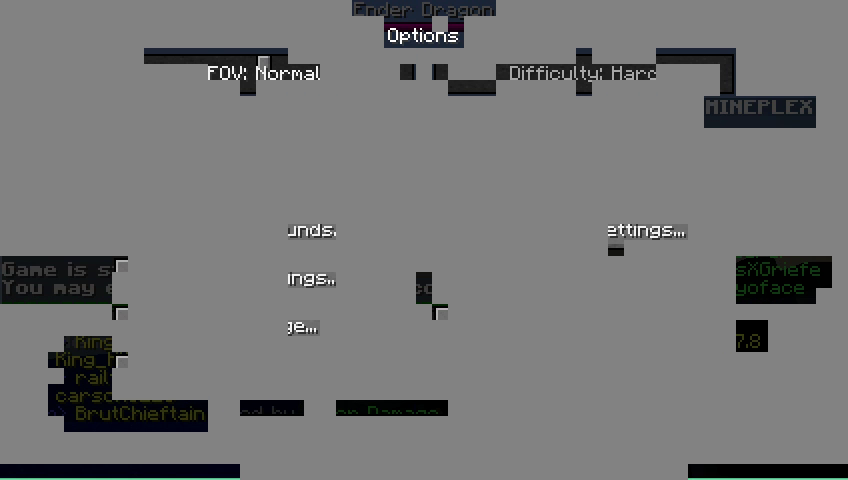
{"action": "left_click", "coordinate": [620, 230]}
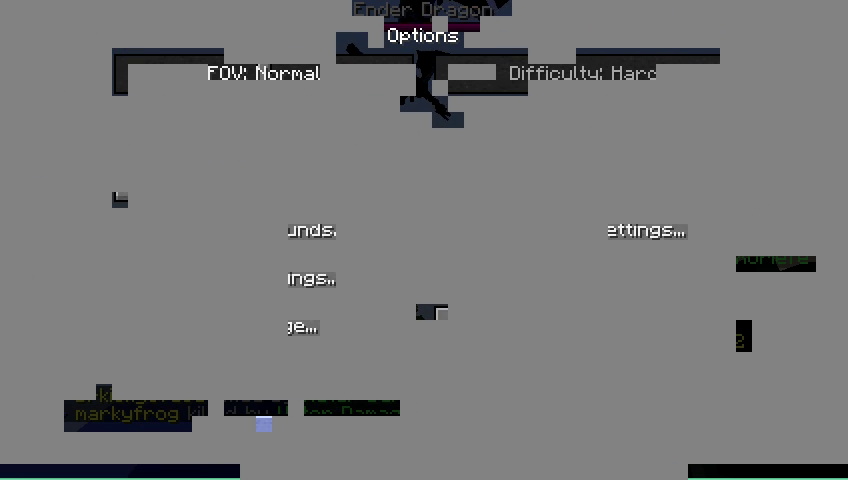
{"action": "key", "text": "Escape"}
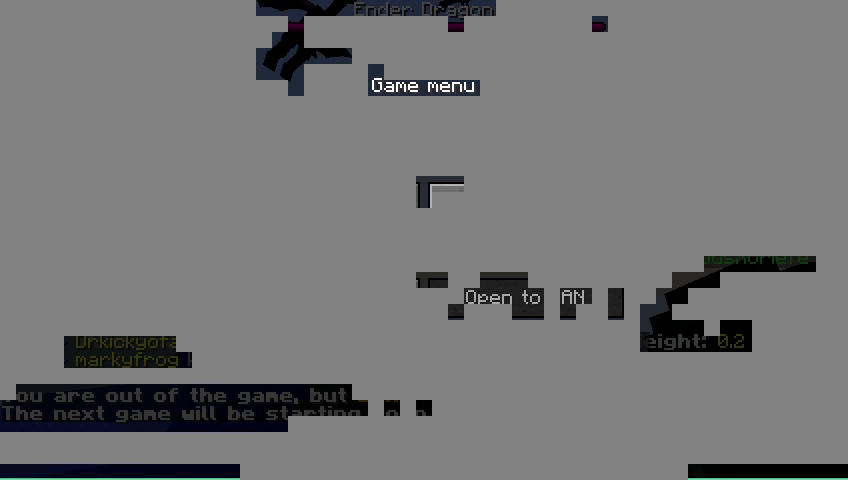
{"action": "key", "text": "Escape"}
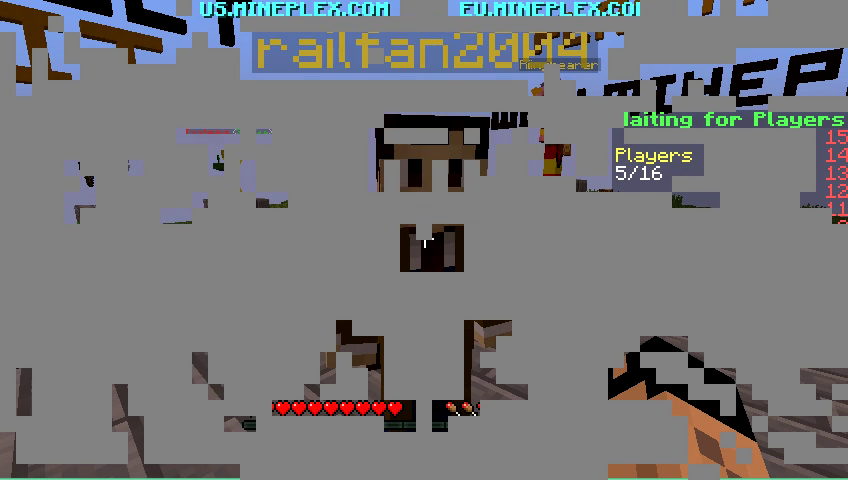
Toggle the Game menu twice while the lobby fills to 17 of 16 and the Sky Village countdown ends.
{"action": "key", "text": "Escape"}
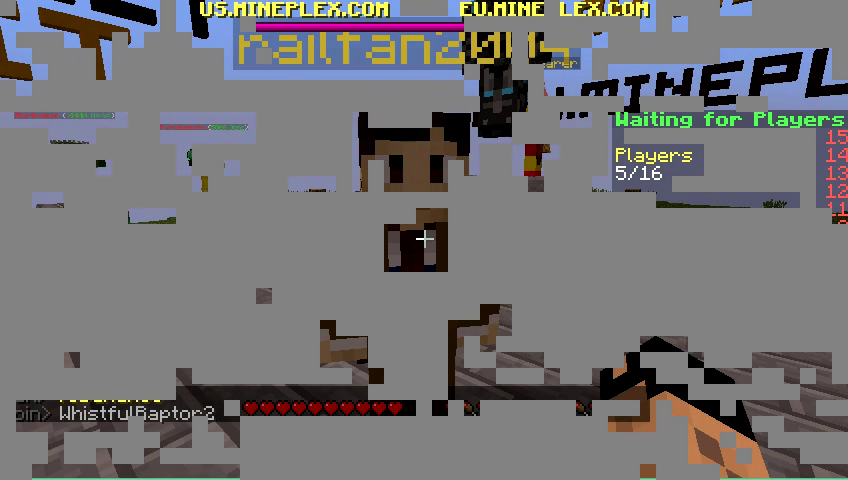
{"action": "key", "text": "Escape"}
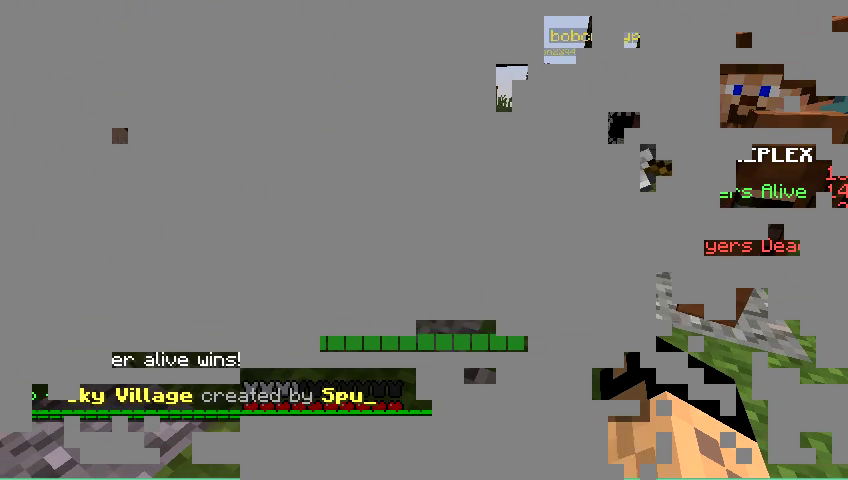
Glance at the inventory as the Sky Village Dragons round begins.
{"action": "key", "text": "e"}
{"action": "key", "text": "e"}
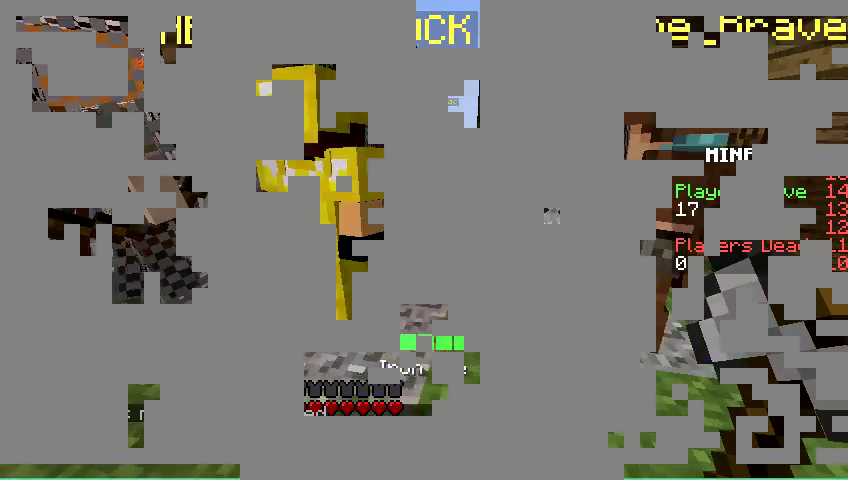